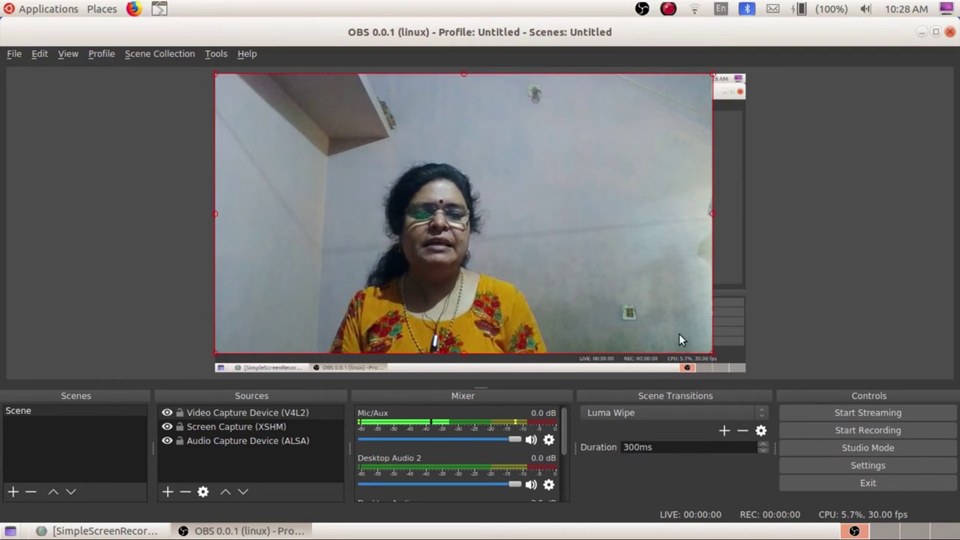
# Start recording, shrink the webcam source into the lower-right part of the preview, and minimise OBS
pyautogui.click(830, 430)
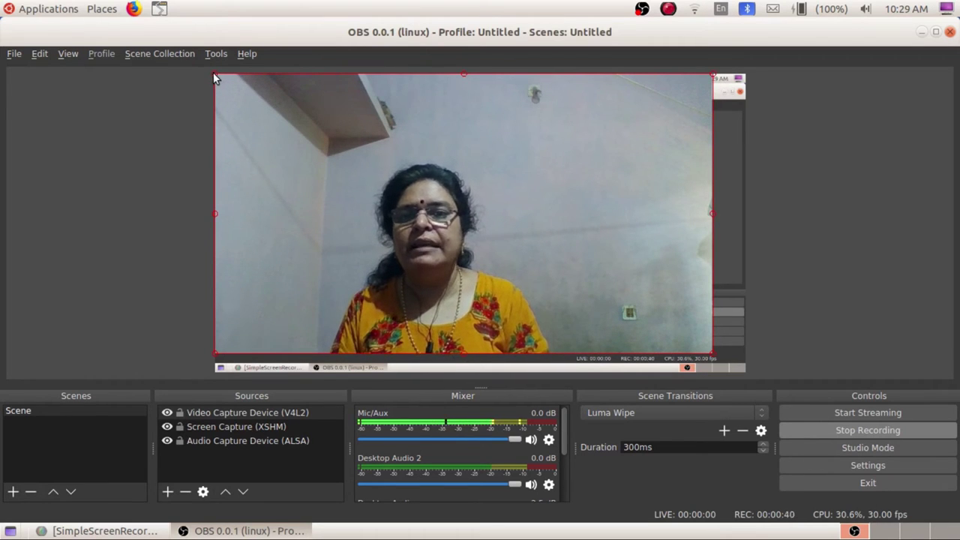
pyautogui.moveTo(215, 77); pyautogui.dragTo(453, 273)
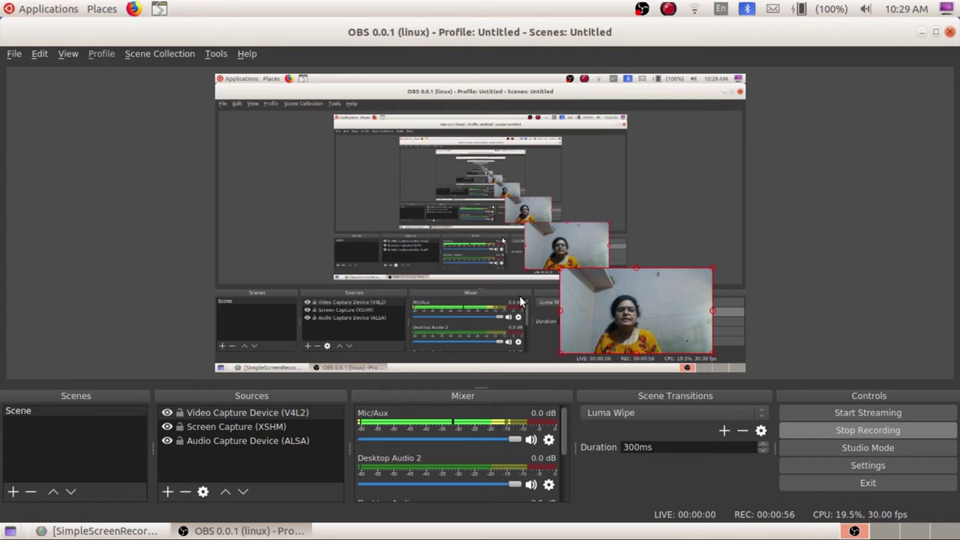
pyautogui.click(922, 33)
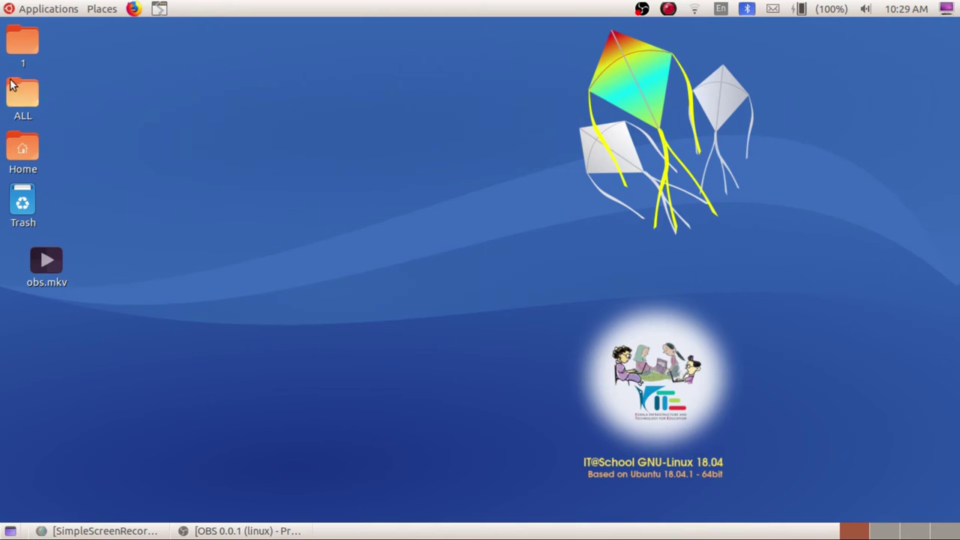
# Browse from desktop folder 1 through its subfolders STD10 and STD_10__new2021 to the banyantree folder
pyautogui.click(23, 42)
pyautogui.press('Return')
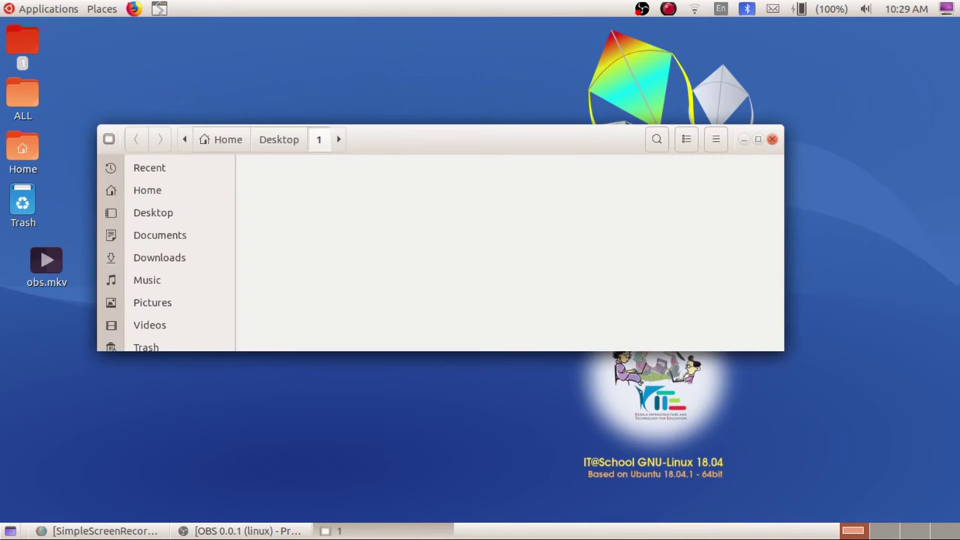
pyautogui.doubleClick(325, 198)
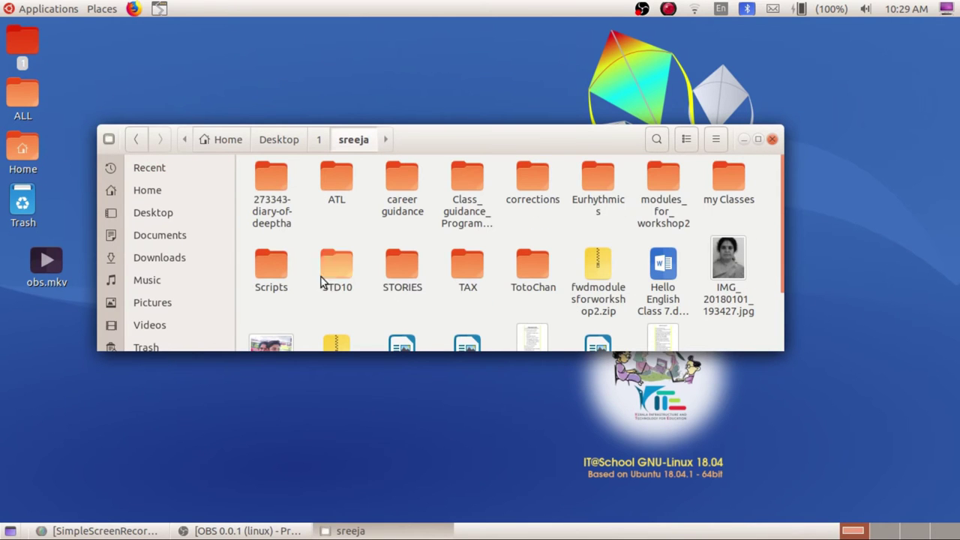
pyautogui.doubleClick(340, 262)
pyautogui.doubleClick(321, 180)
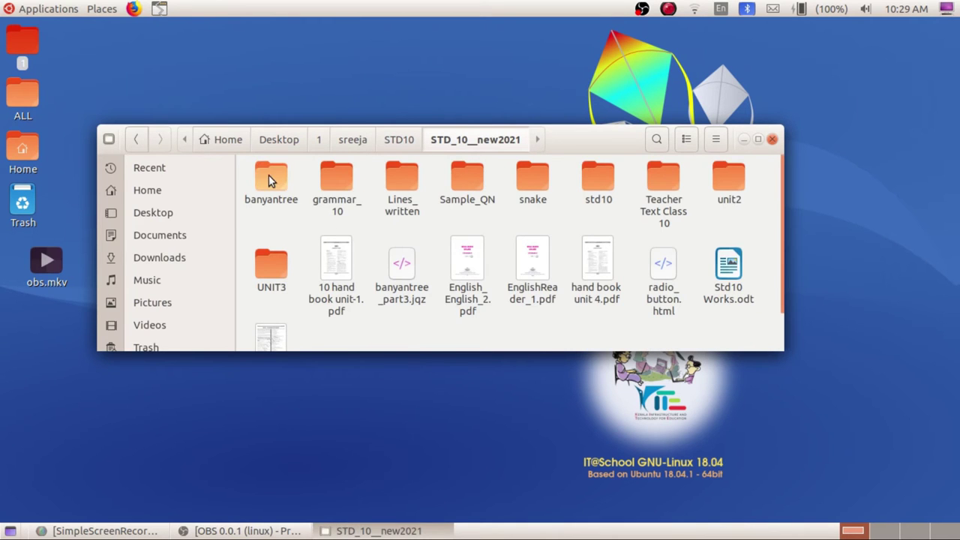
pyautogui.doubleClick(269, 175)
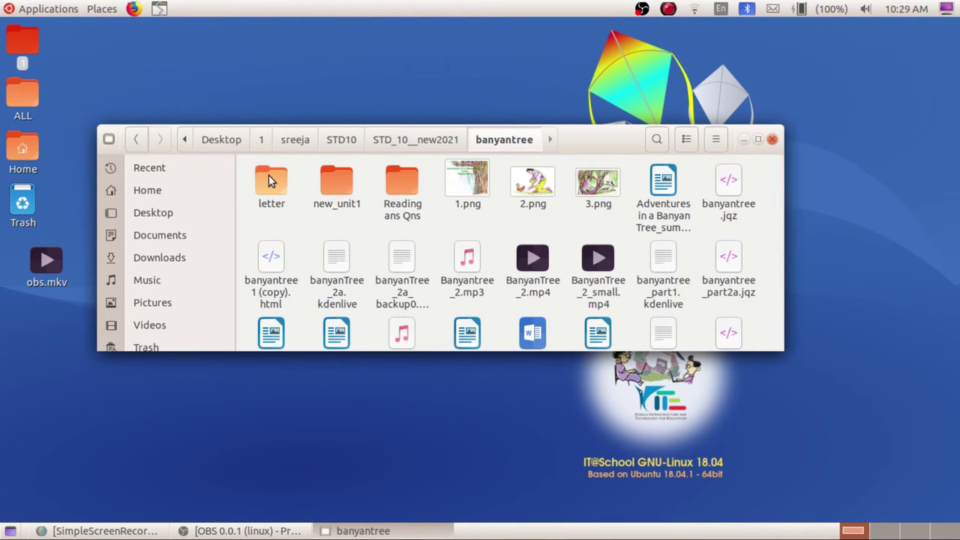
# Show the picture 2.png with its window moved aside, and minimise the folder and picture windows
pyautogui.doubleClick(539, 183)
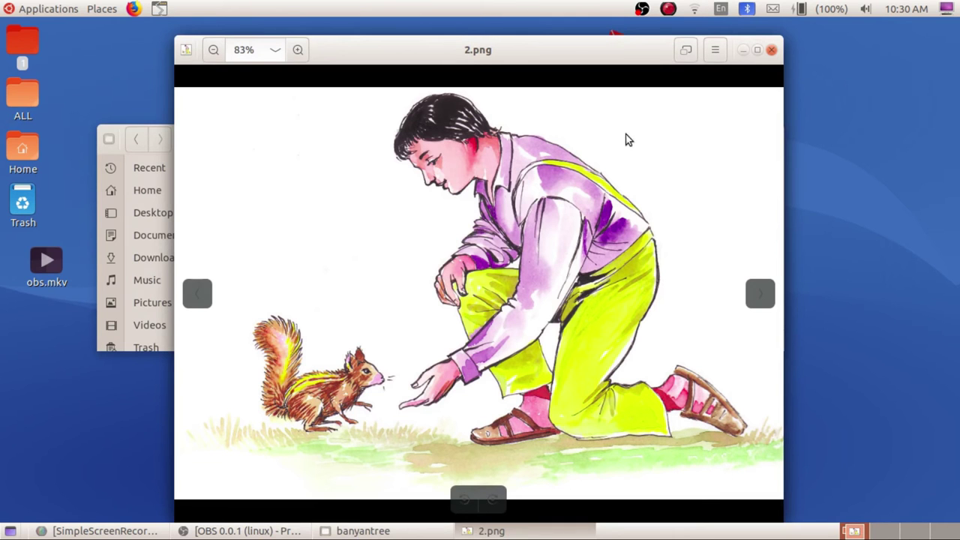
pyautogui.moveTo(571, 60); pyautogui.dragTo(424, 48)
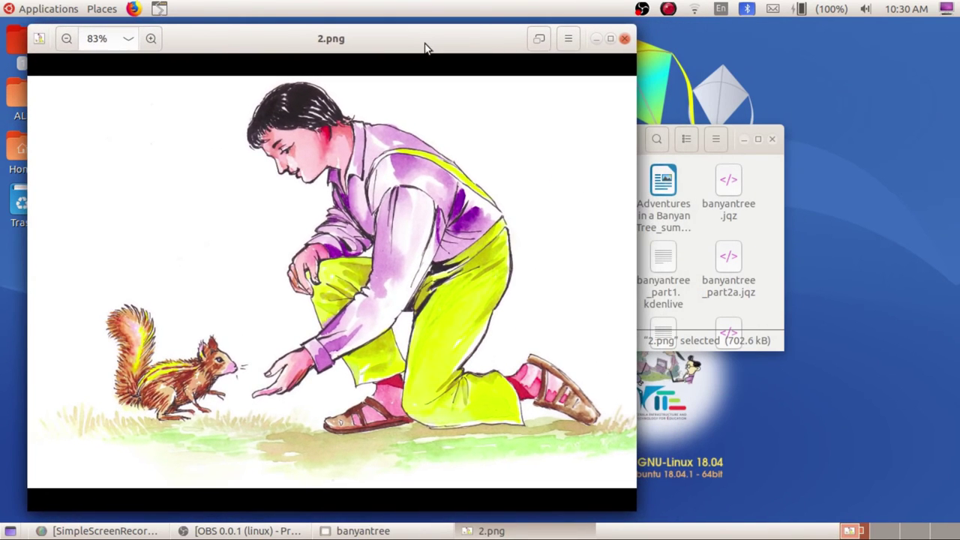
pyautogui.click(745, 141)
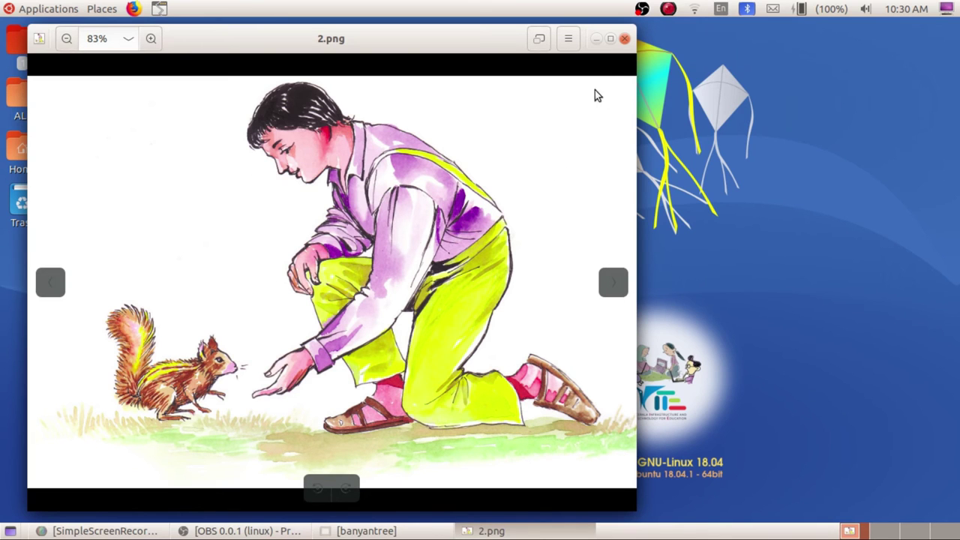
pyautogui.click(596, 39)
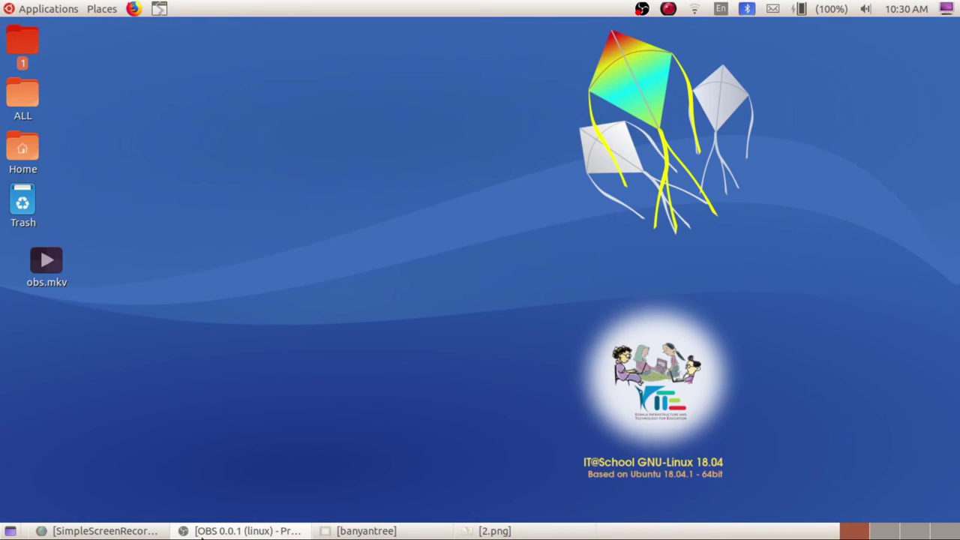
# Restore the banyantree folder, play BanyanTree_2.mp4 in full screen, and close the video
pyautogui.click(418, 536)
pyautogui.doubleClick(525, 264)
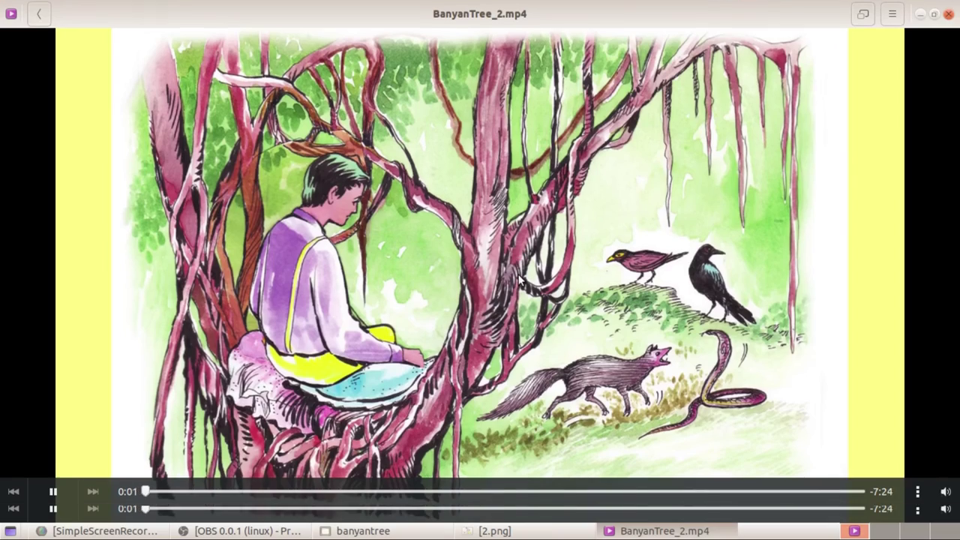
pyautogui.doubleClick(520, 279)
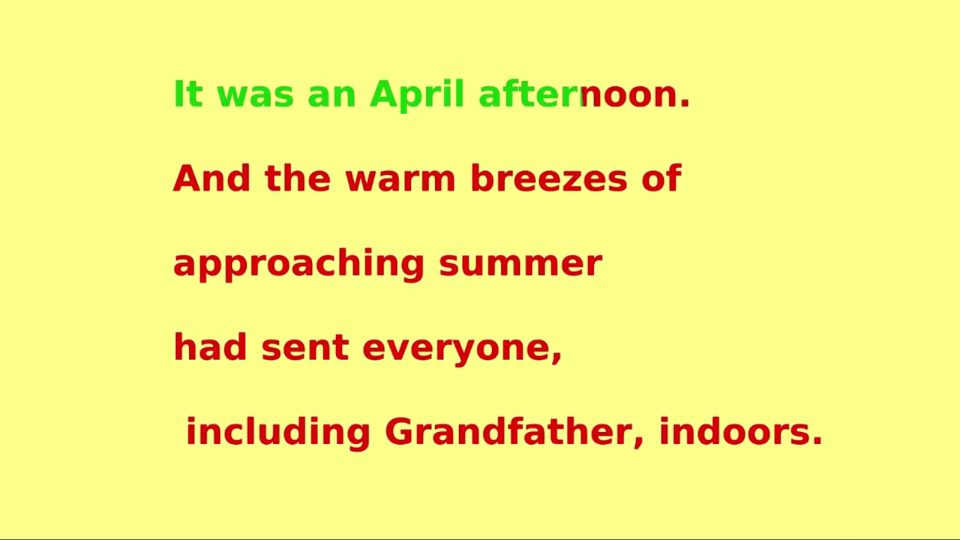
pyautogui.press('Escape')
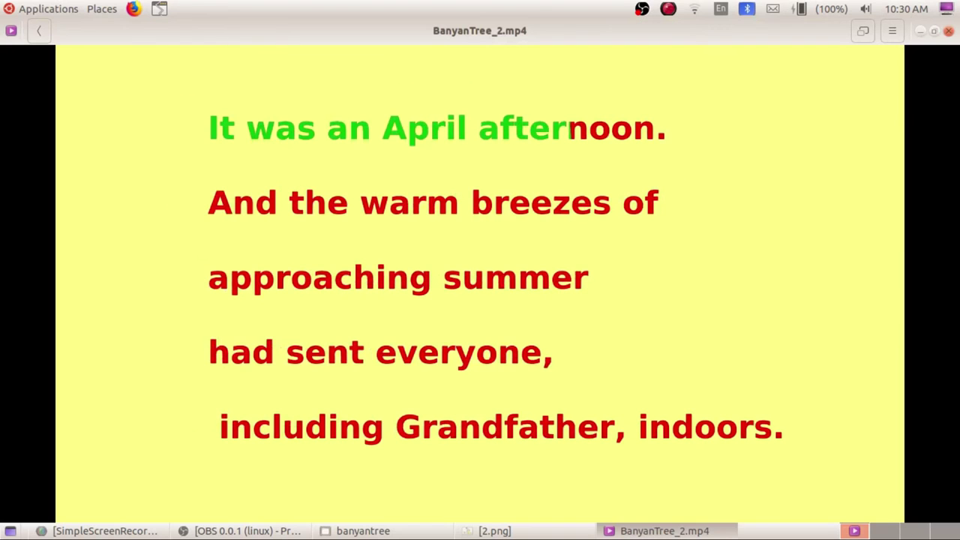
pyautogui.click(948, 32)
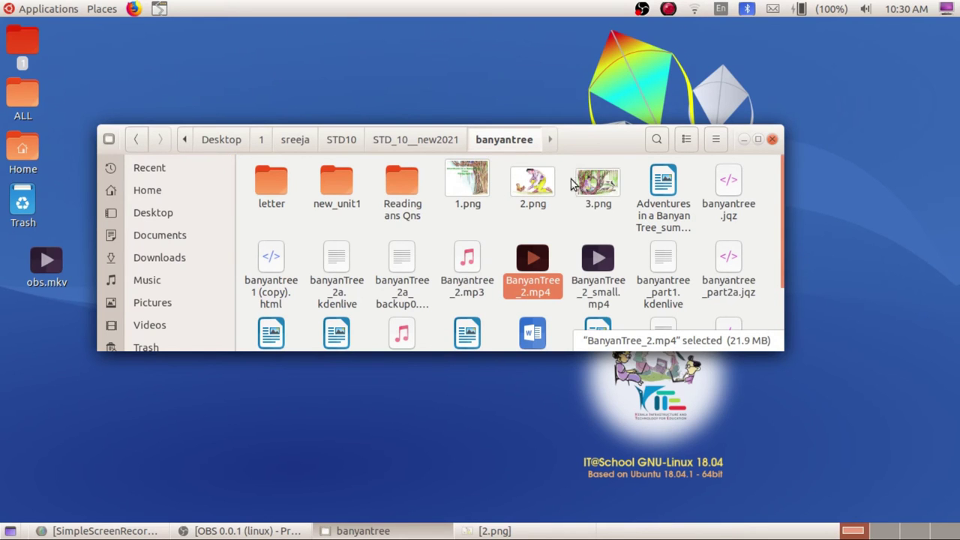
# Show the picture 3.png, and close it together with the banyantree folder window
pyautogui.doubleClick(593, 191)
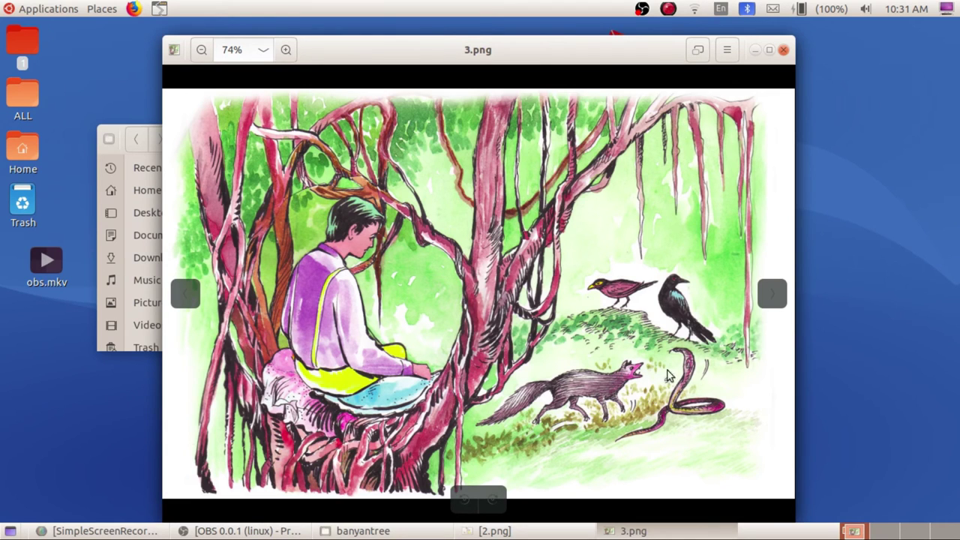
pyautogui.click(782, 51)
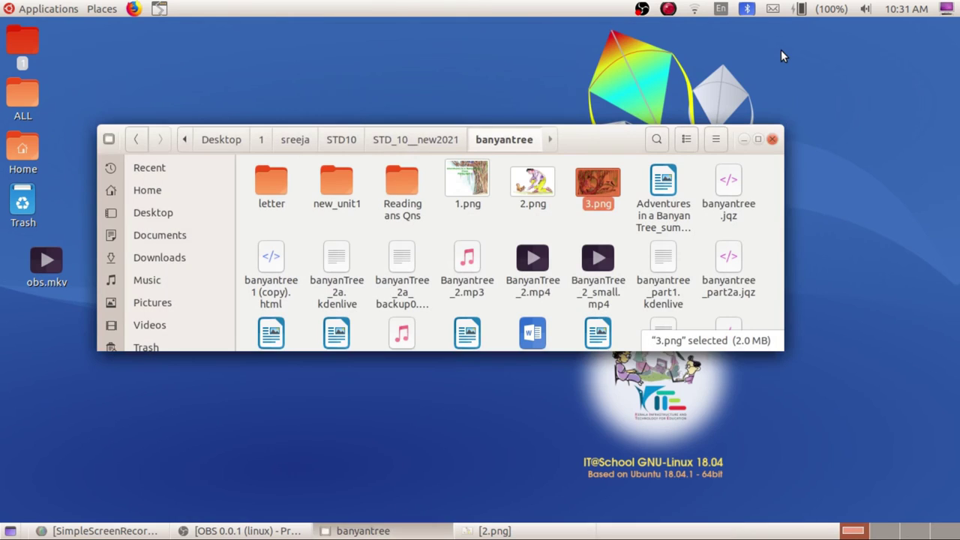
pyautogui.click(773, 140)
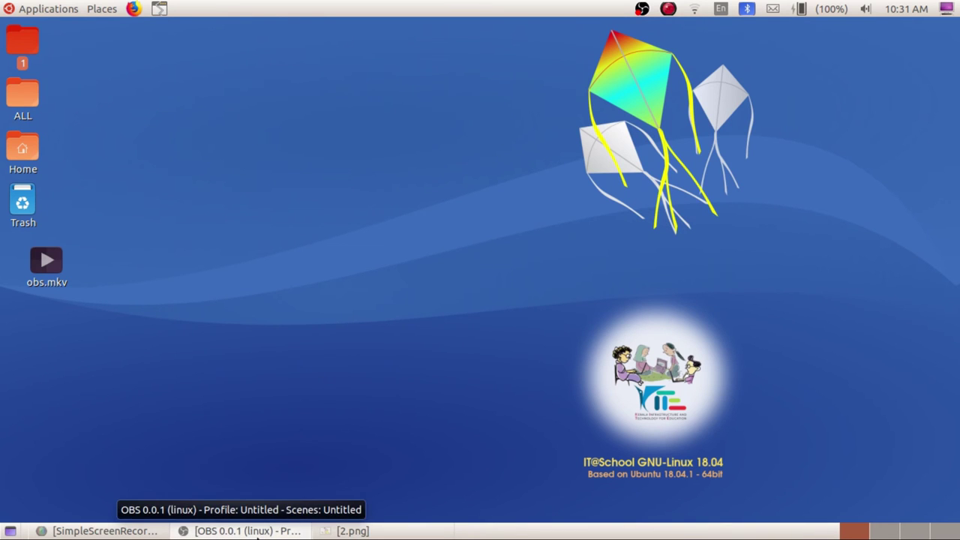
# Return to OBS, enlarge the webcam source to fill the whole preview, and stop the recording
pyautogui.click(257, 531)
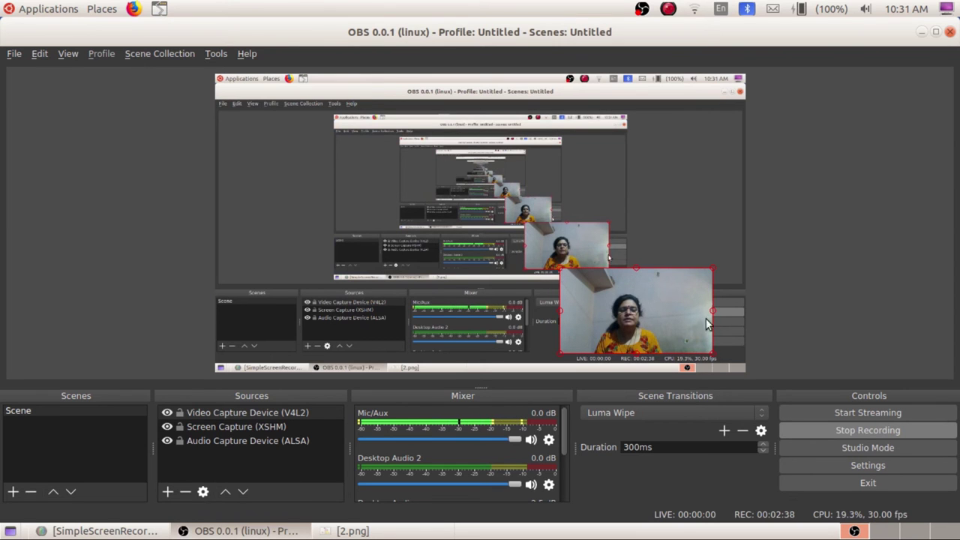
pyautogui.moveTo(558, 273); pyautogui.dragTo(210, 77)
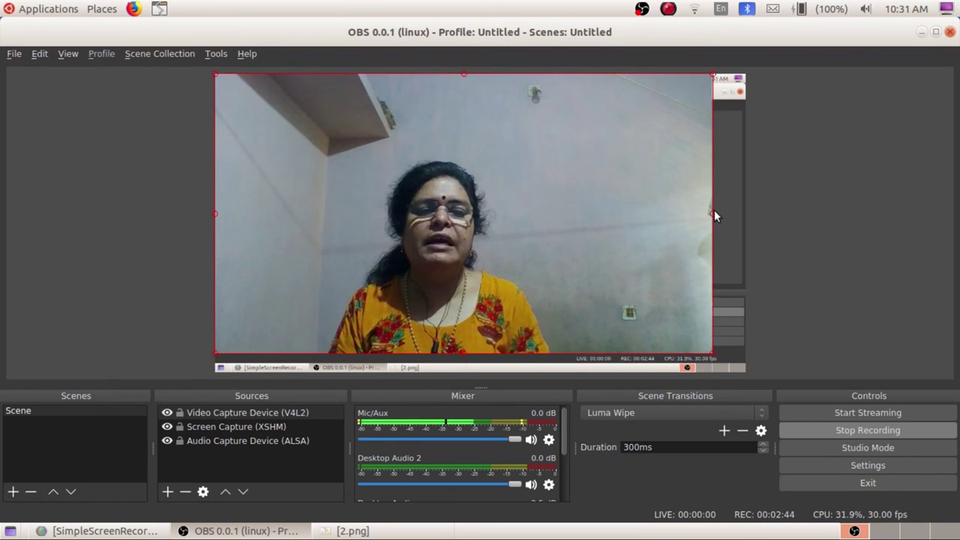
pyautogui.moveTo(713, 210); pyautogui.dragTo(743, 216)
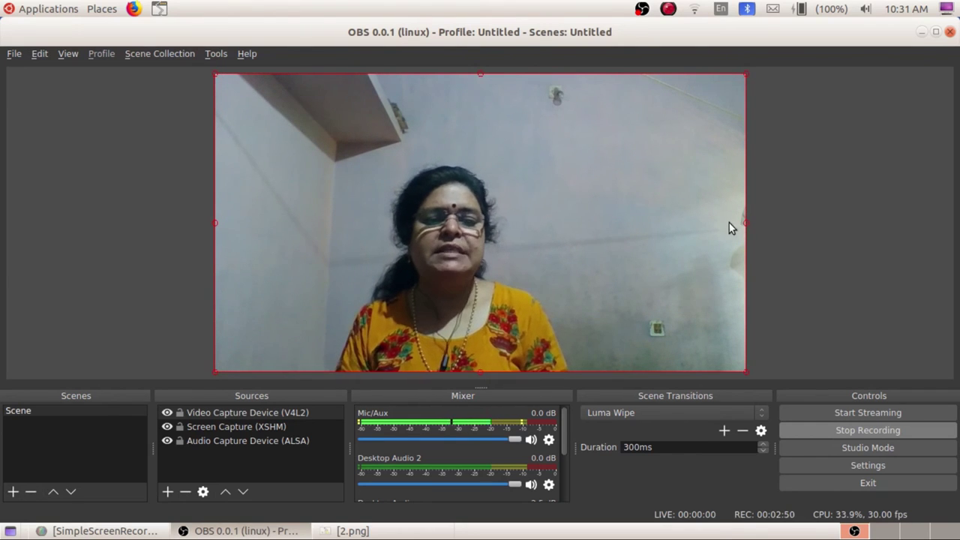
pyautogui.click(829, 433)
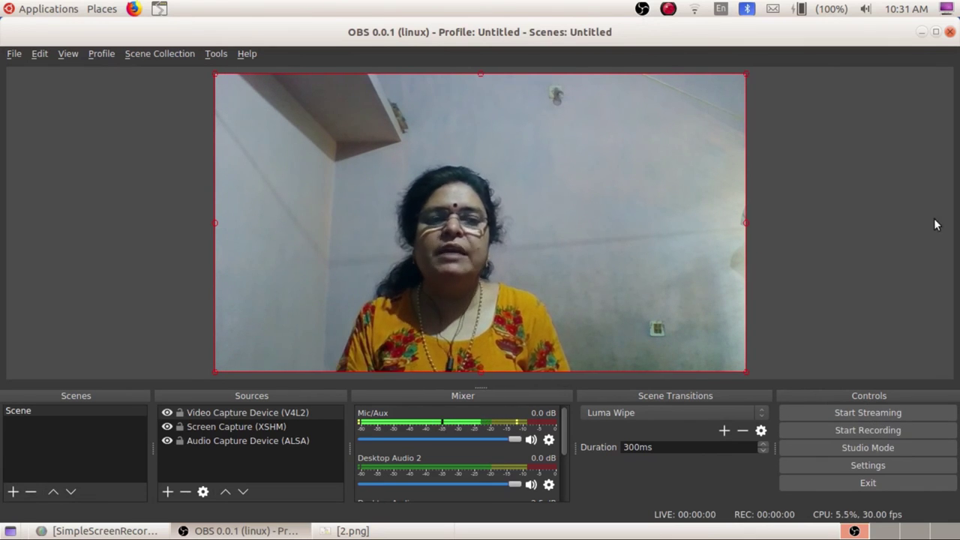
pyautogui.click(923, 33)
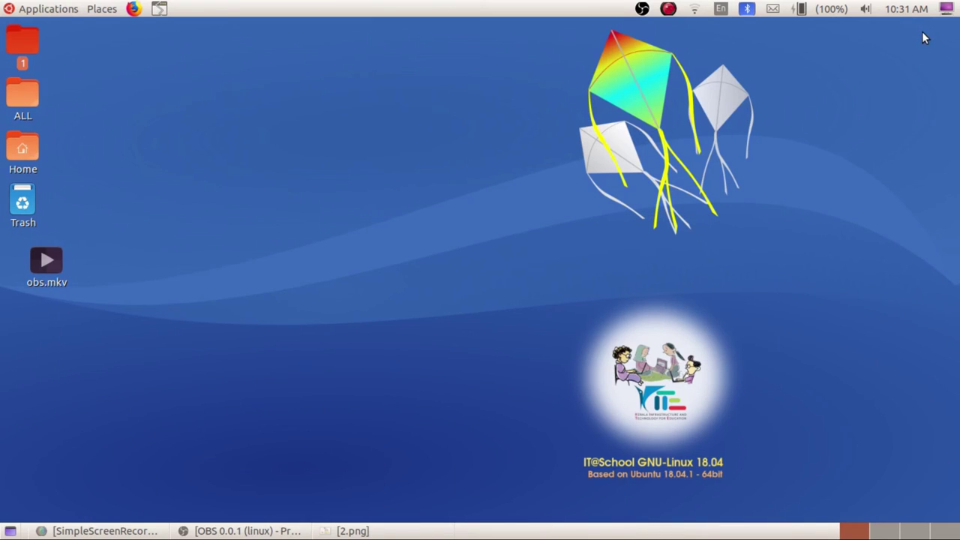
pyautogui.click(98, 9)
pyautogui.click(110, 29)
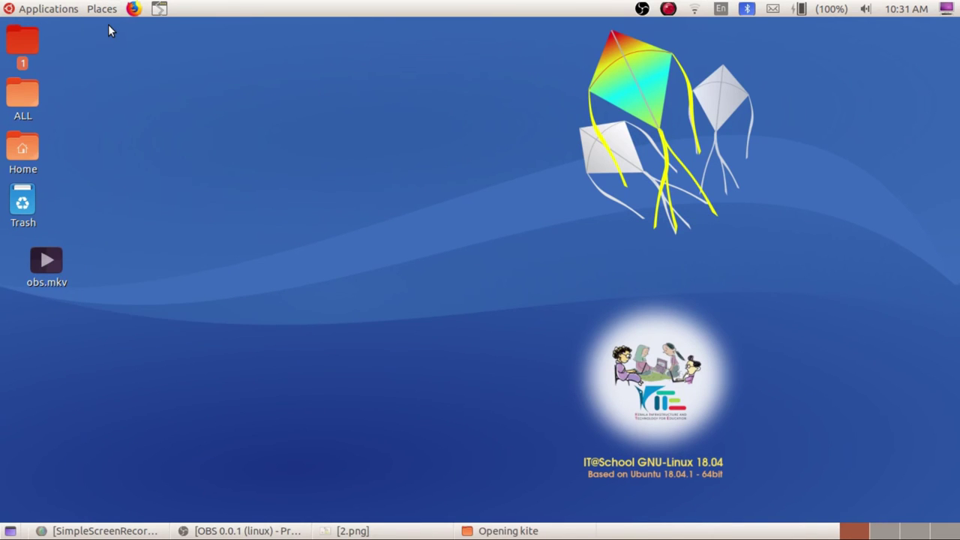
pyautogui.scroll(-15, 573, 270)
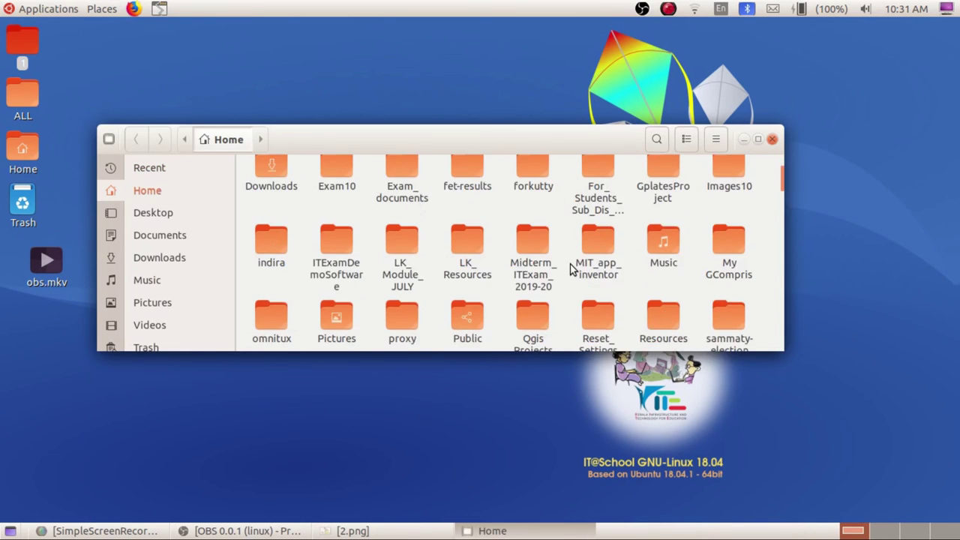
pyautogui.scroll(-5, 569, 269)
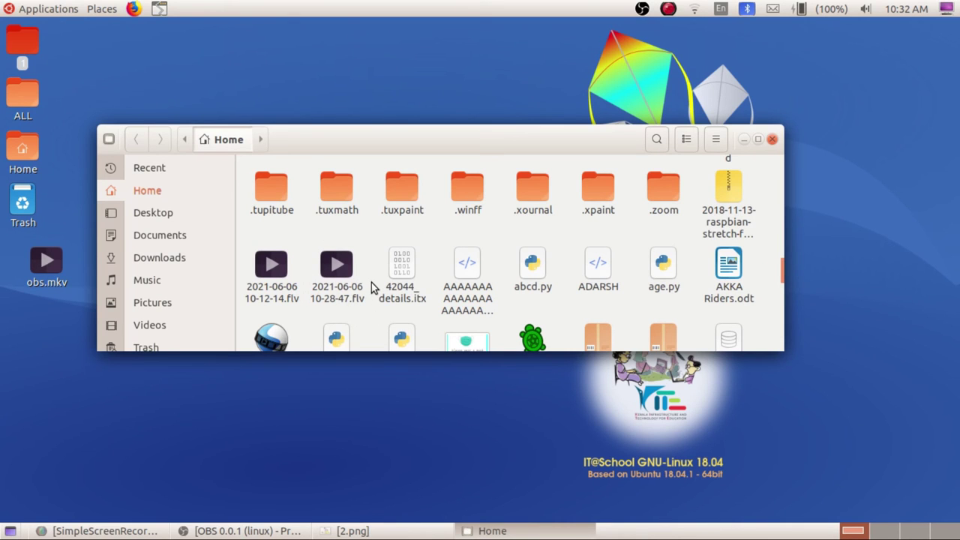
pyautogui.click(337, 270)
pyautogui.doubleClick(339, 273)
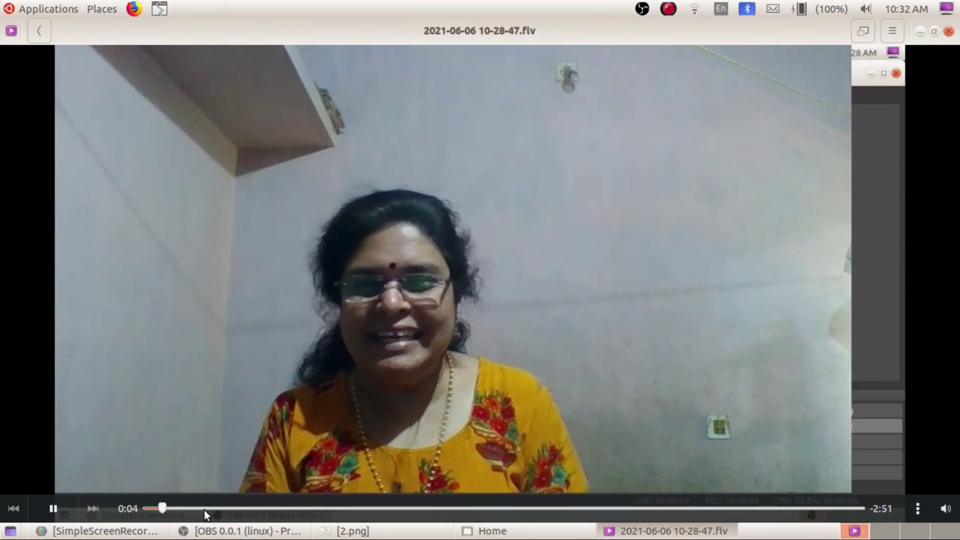
# Skim the recording forward to about 1:00, where the webcam inset overlays the desktop, and pause it shortly after
pyautogui.press('space')
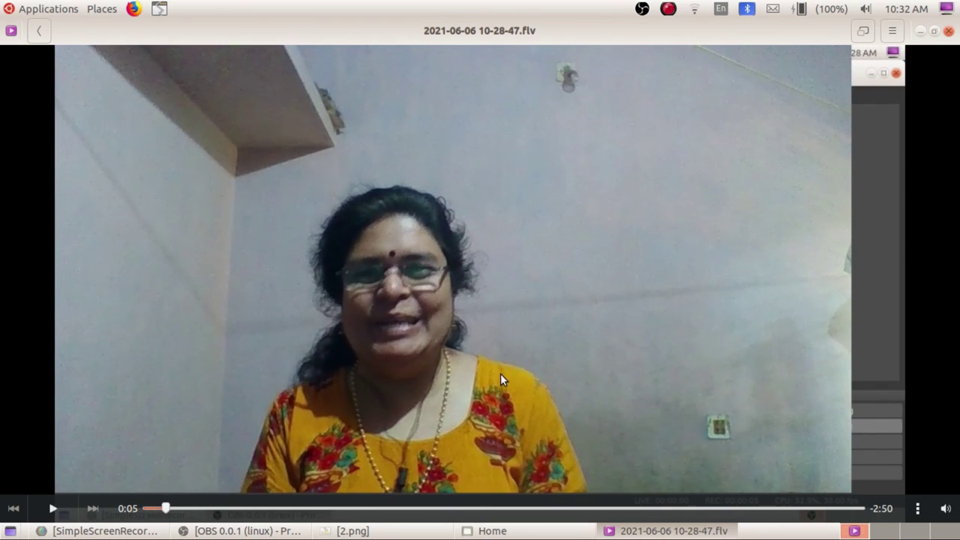
pyautogui.press('space')
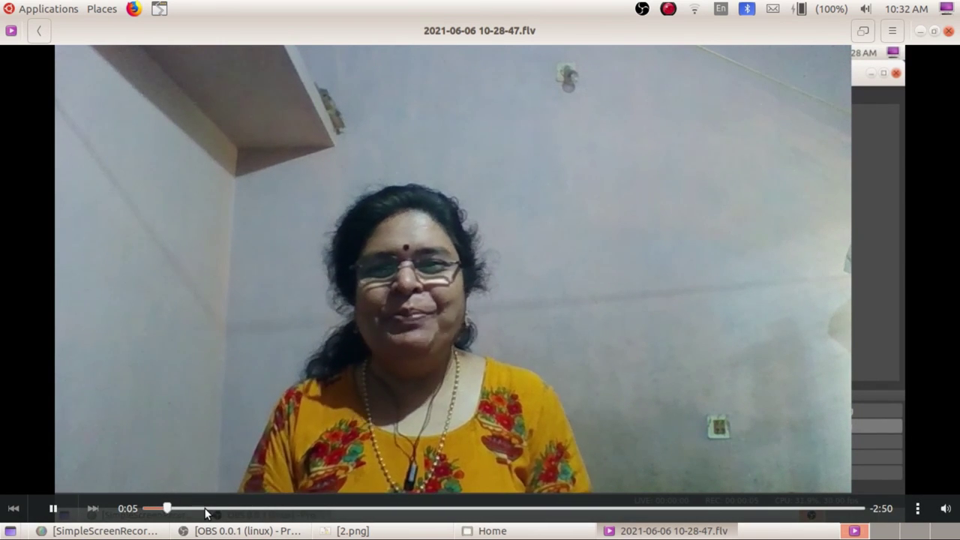
pyautogui.click(213, 509)
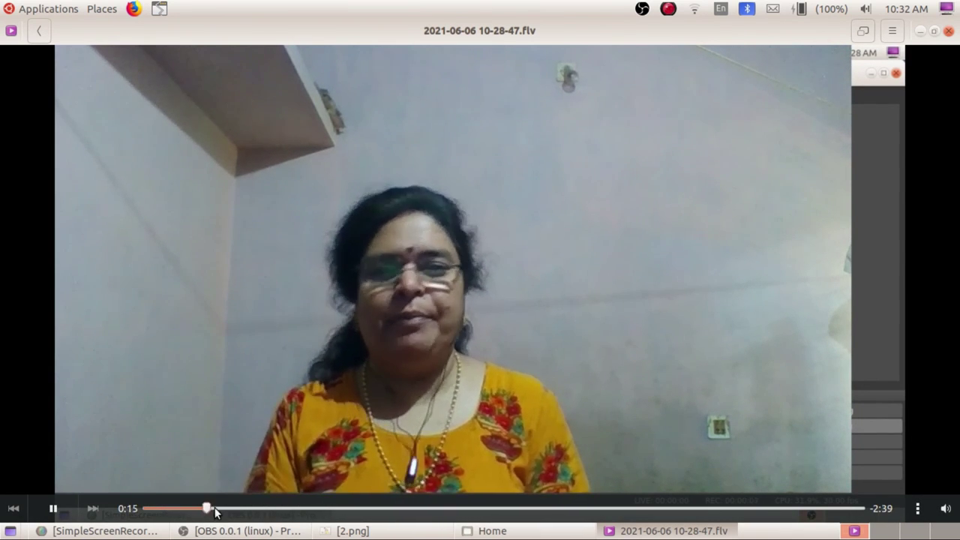
pyautogui.click(231, 508)
pyautogui.click(282, 508)
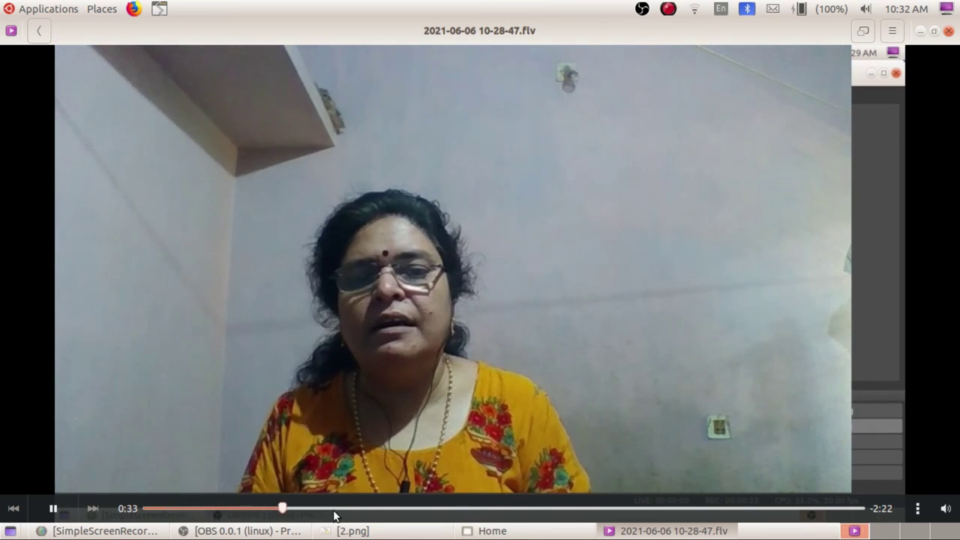
pyautogui.click(335, 508)
pyautogui.click(367, 508)
pyautogui.click(395, 508)
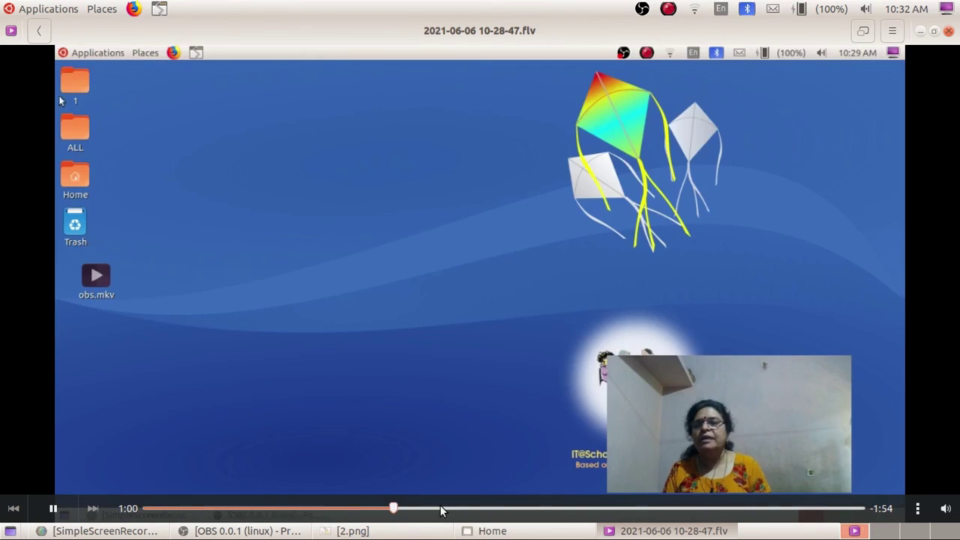
pyautogui.press('space')
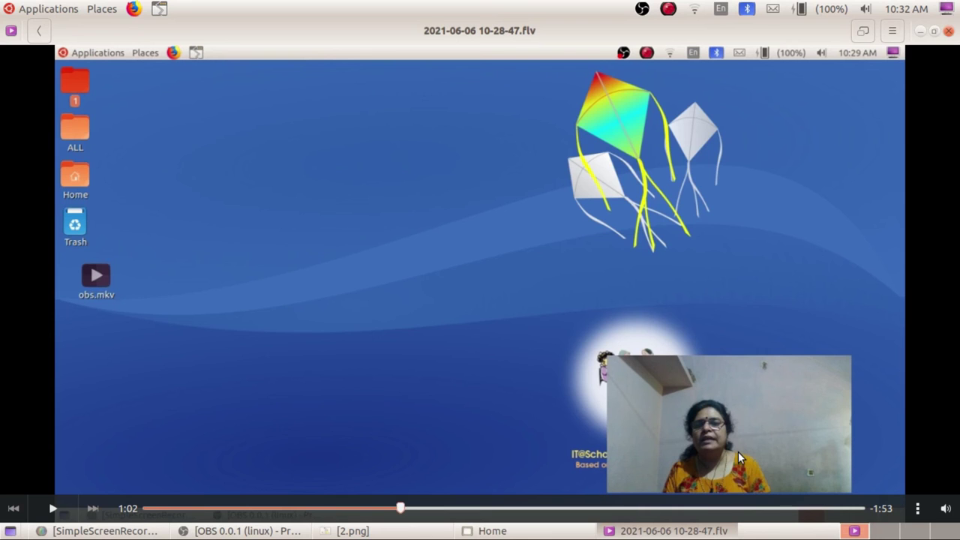
# Watch a short part of the recording in full screen, pause it, and close the video player
pyautogui.doubleClick(402, 219)
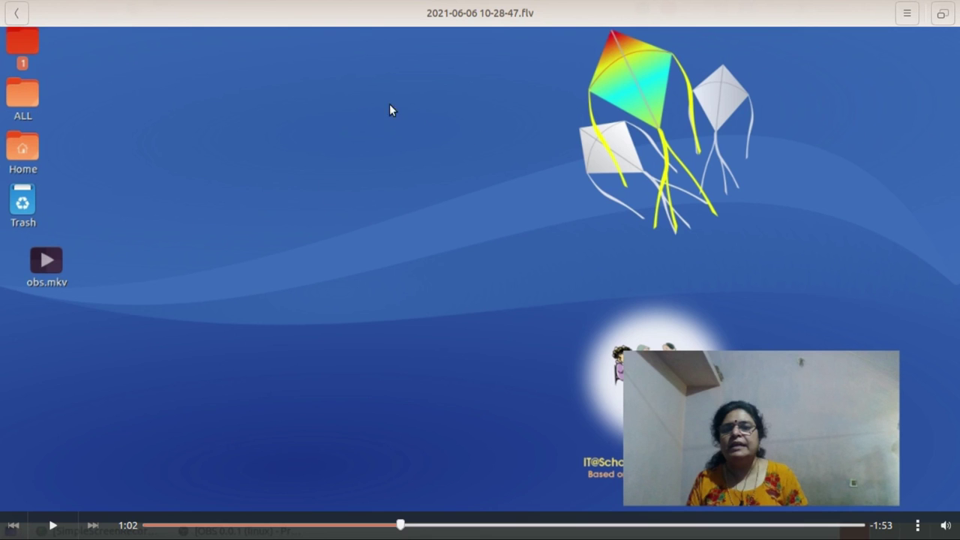
pyautogui.press('space')
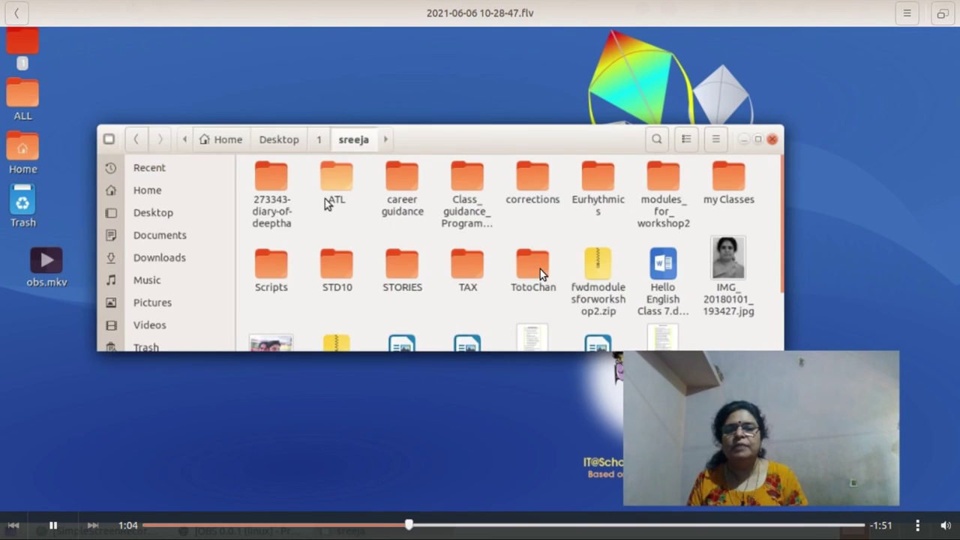
pyautogui.click(551, 284)
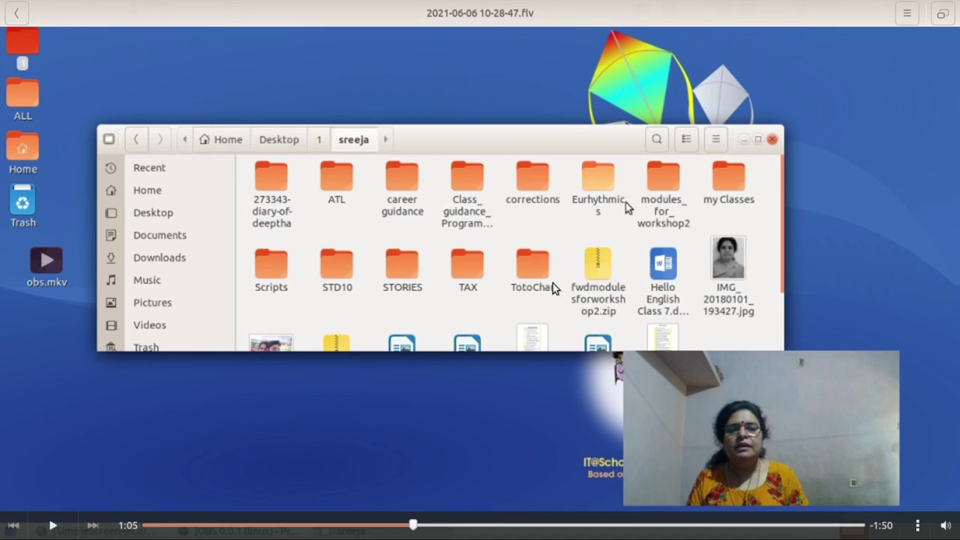
pyautogui.doubleClick(553, 283)
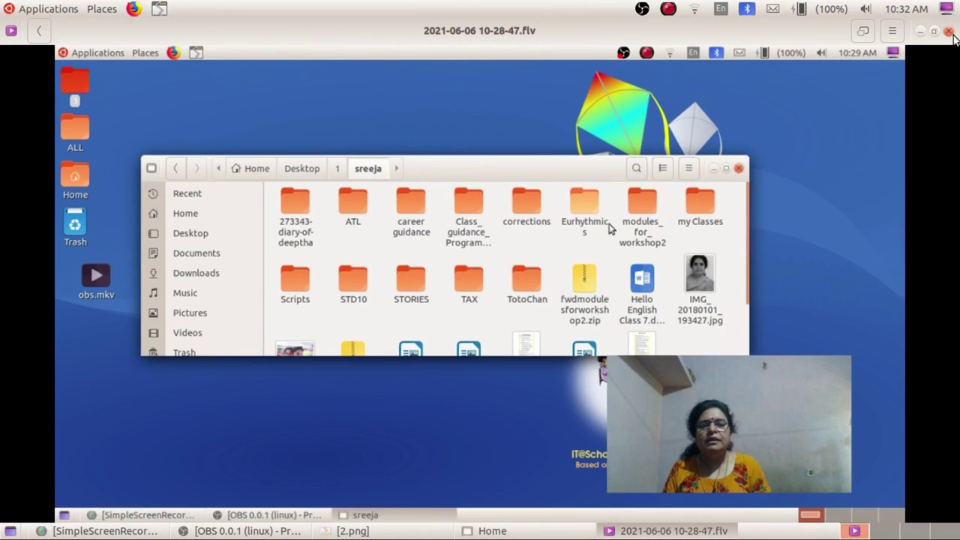
pyautogui.click(949, 32)
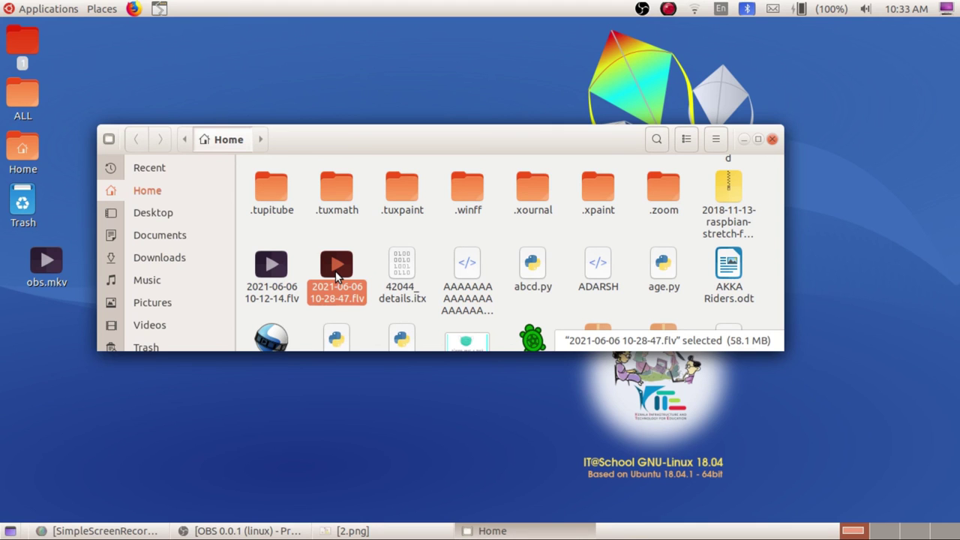
# Close the Home folder window and bring up the recording options of SimpleScreenRecorder
pyautogui.click(775, 142)
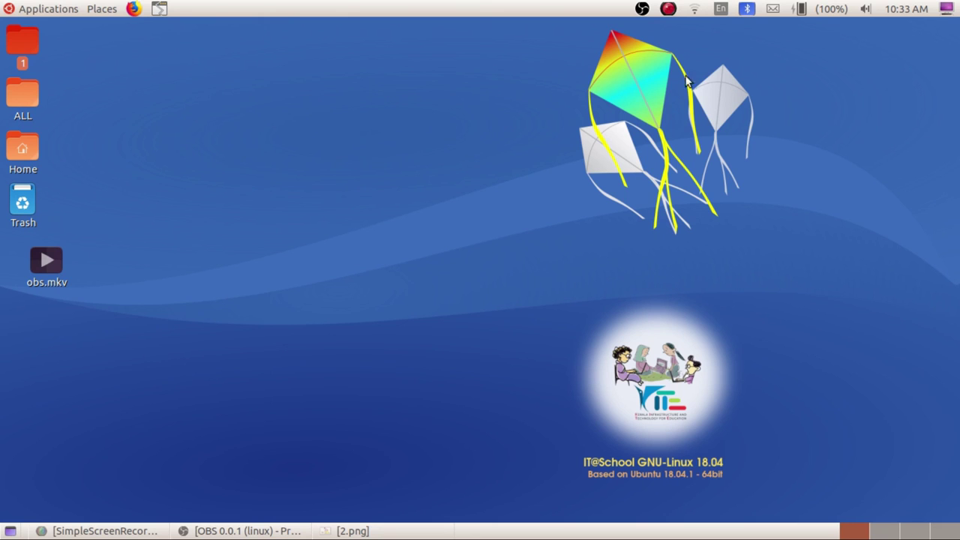
pyautogui.click(667, 9)
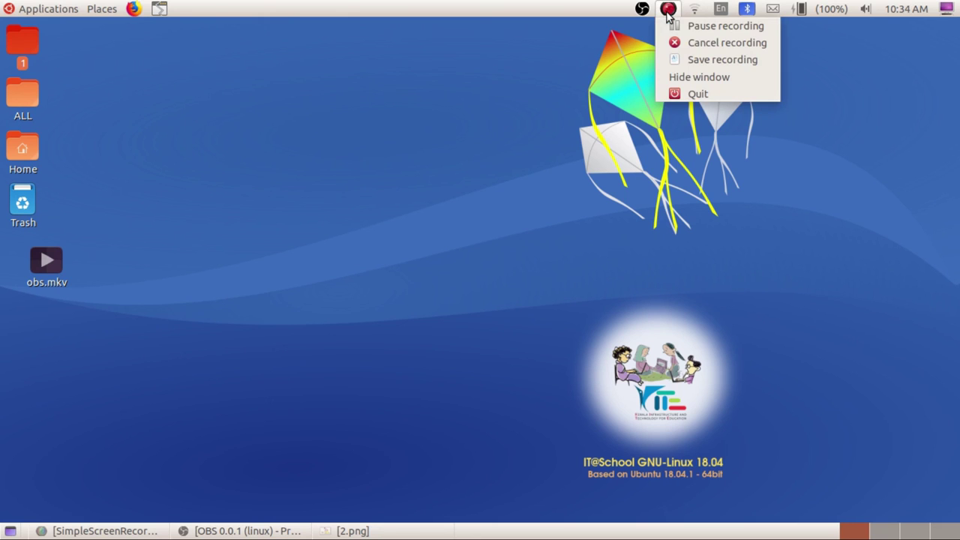